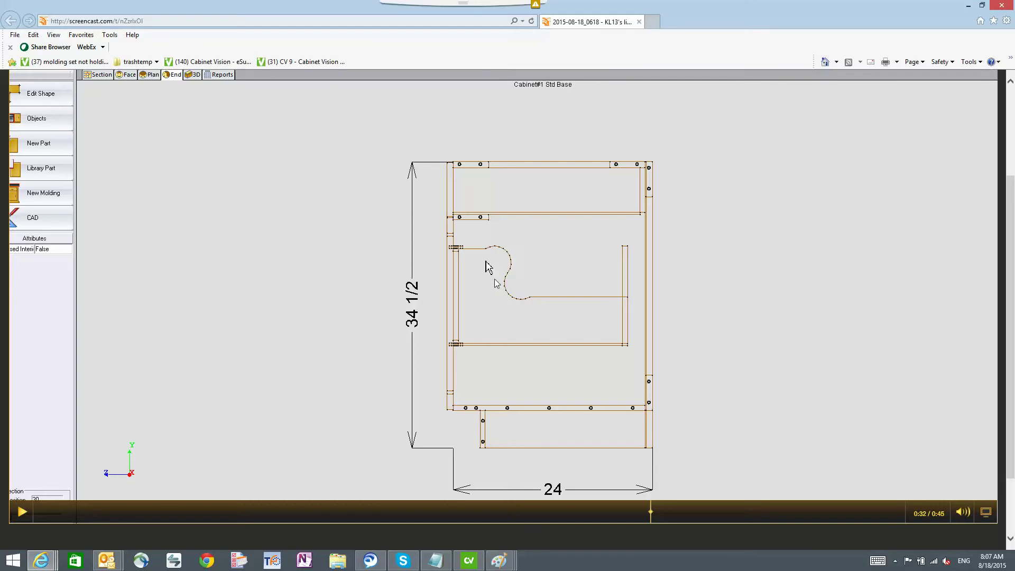
Rewind the roll-out side video to around 0:07 of 0:45.
{"action": "left_click_drag", "start_coordinate": [648, 505], "coordinate": [175, 506]}
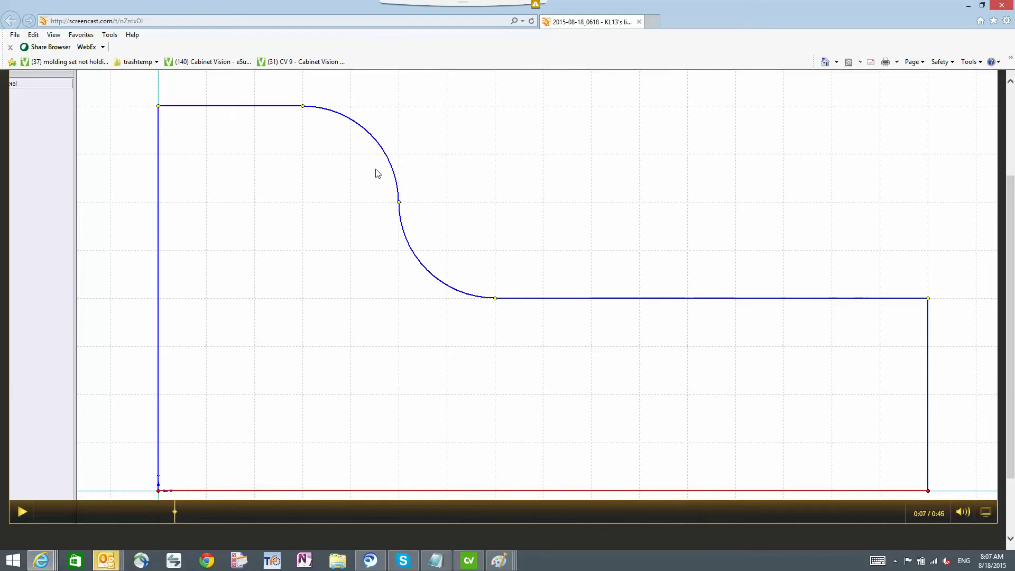
Switch from the video to the Cabinet Vision Part Shaper window.
{"action": "key", "text": "alt+Tab"}
{"action": "key", "text": "alt+Tab"}
{"action": "key", "text": "alt+Tab"}
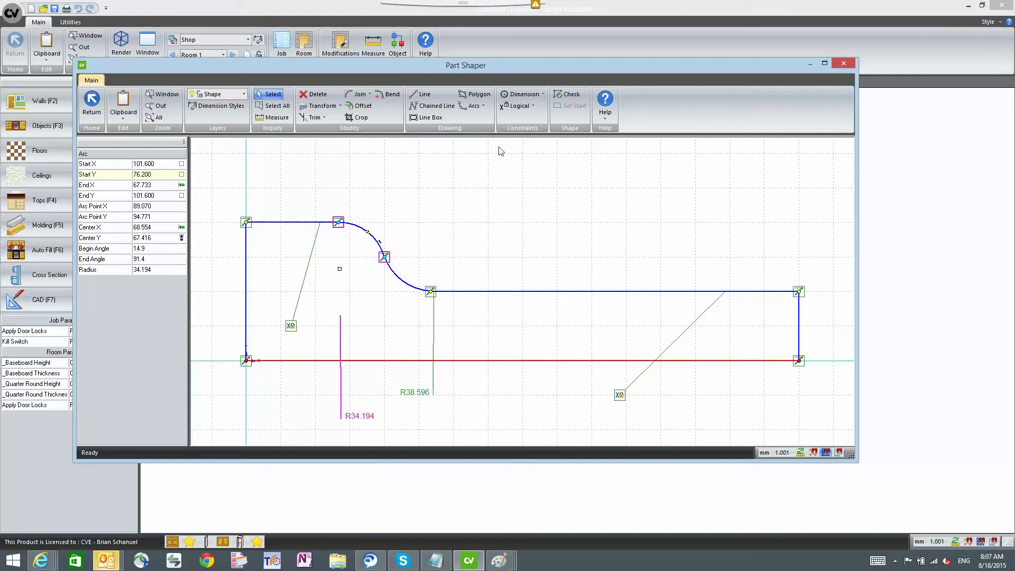
Maximize the Part Shaper and select the top line, 67.733 long at Y 101.600.
{"action": "double_click", "coordinate": [582, 65]}
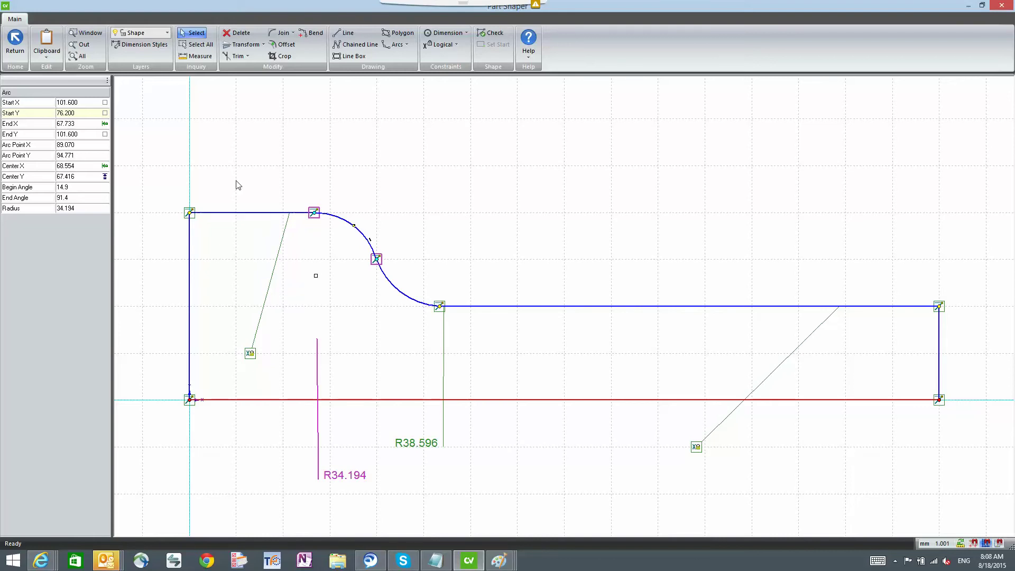
{"action": "left_click", "coordinate": [246, 221]}
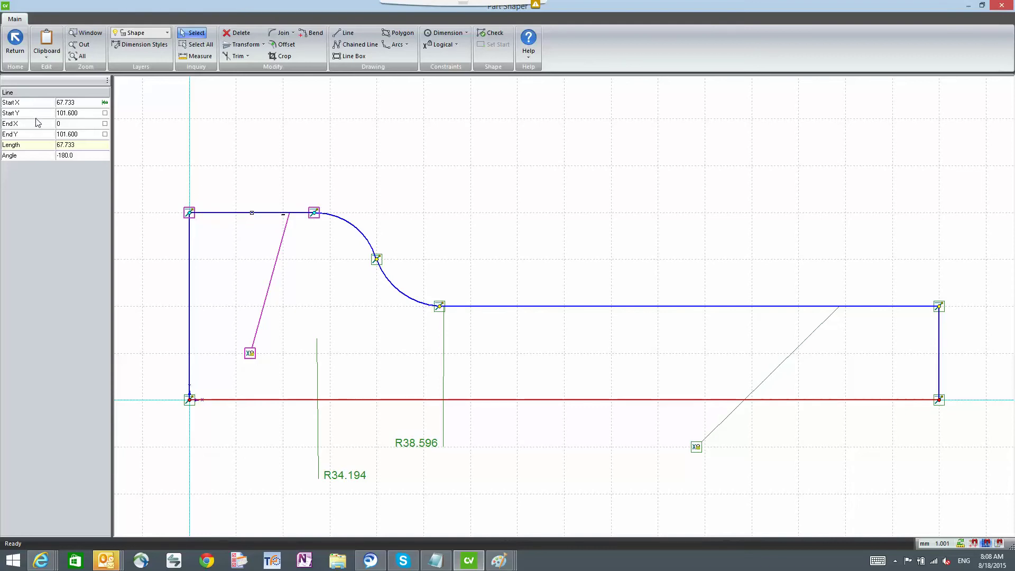
{"action": "left_click", "coordinate": [37, 112]}
{"action": "left_click", "coordinate": [35, 124]}
{"action": "left_click", "coordinate": [105, 113]}
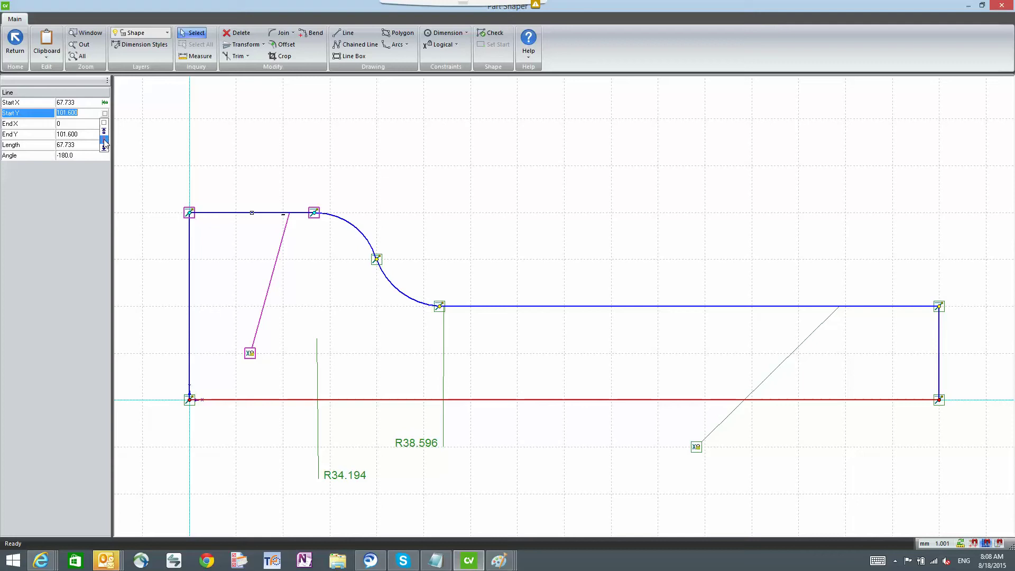
{"action": "left_click", "coordinate": [111, 127]}
{"action": "left_click", "coordinate": [25, 125]}
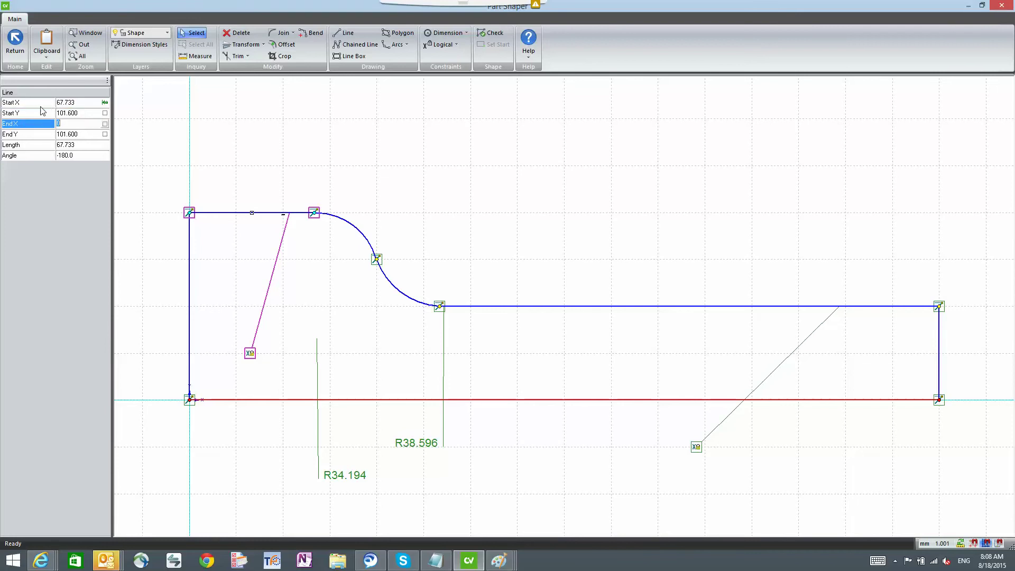
{"action": "left_click", "coordinate": [38, 104]}
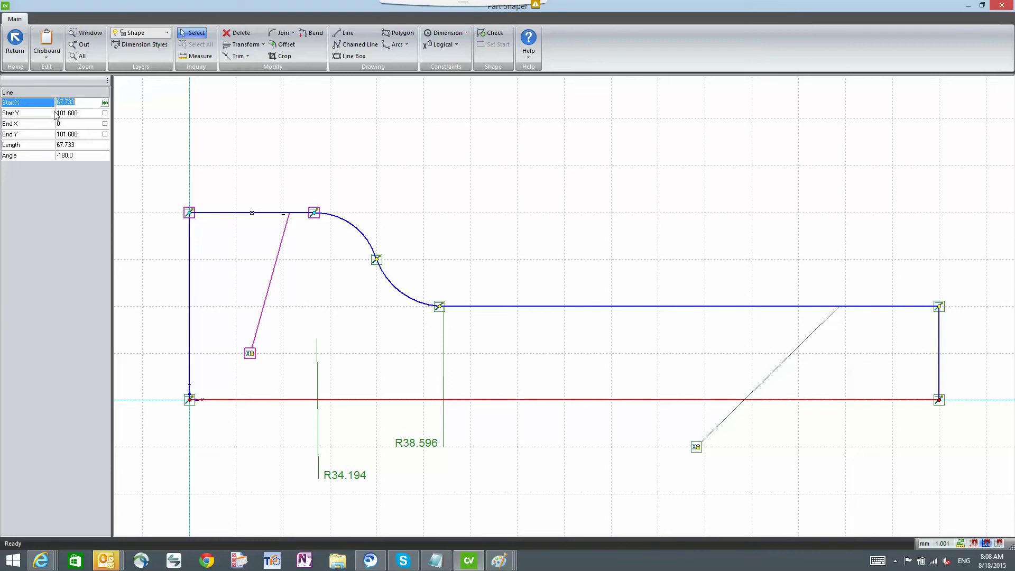
{"action": "left_click", "coordinate": [76, 114]}
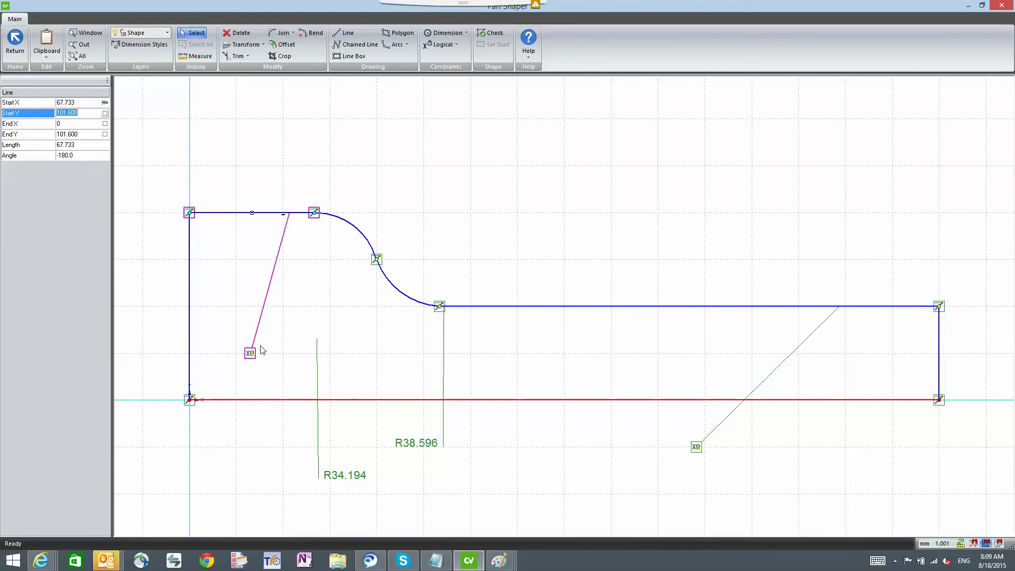
Check the X Axis logical constraint, then select the 270.333-long ledge line at Y 50.800.
{"action": "left_click", "coordinate": [457, 45]}
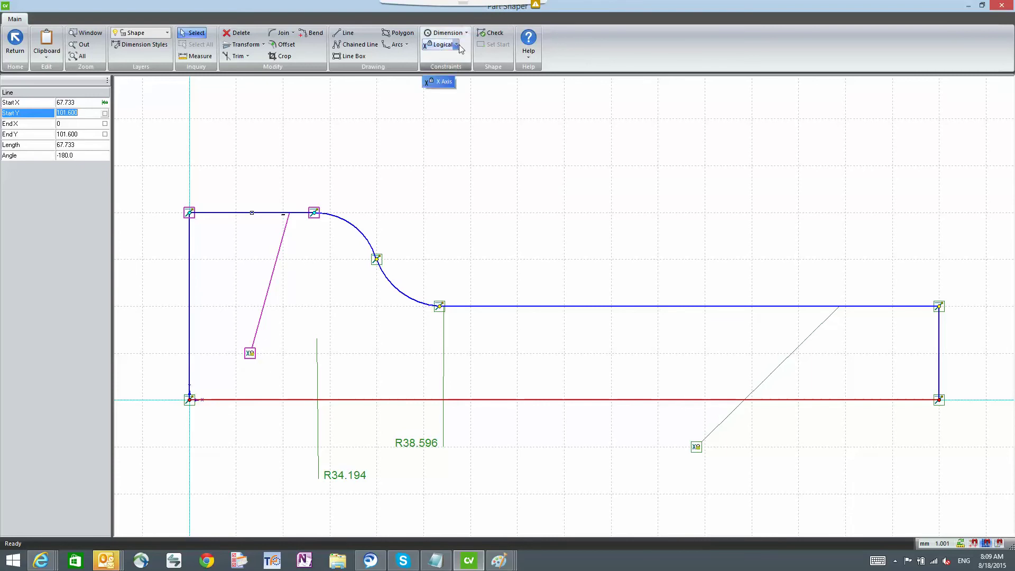
{"action": "key", "text": "Escape"}
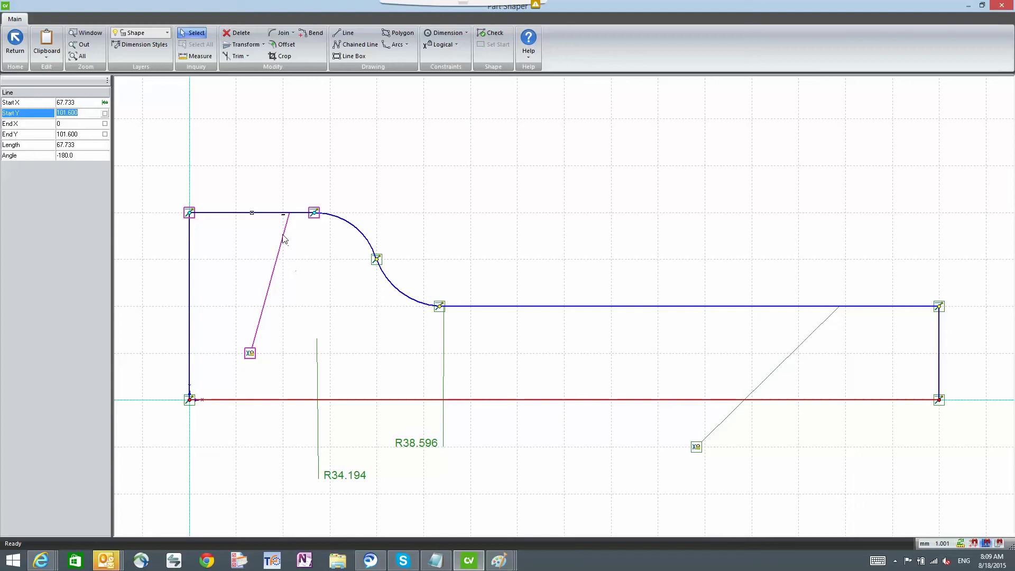
{"action": "left_click", "coordinate": [664, 306]}
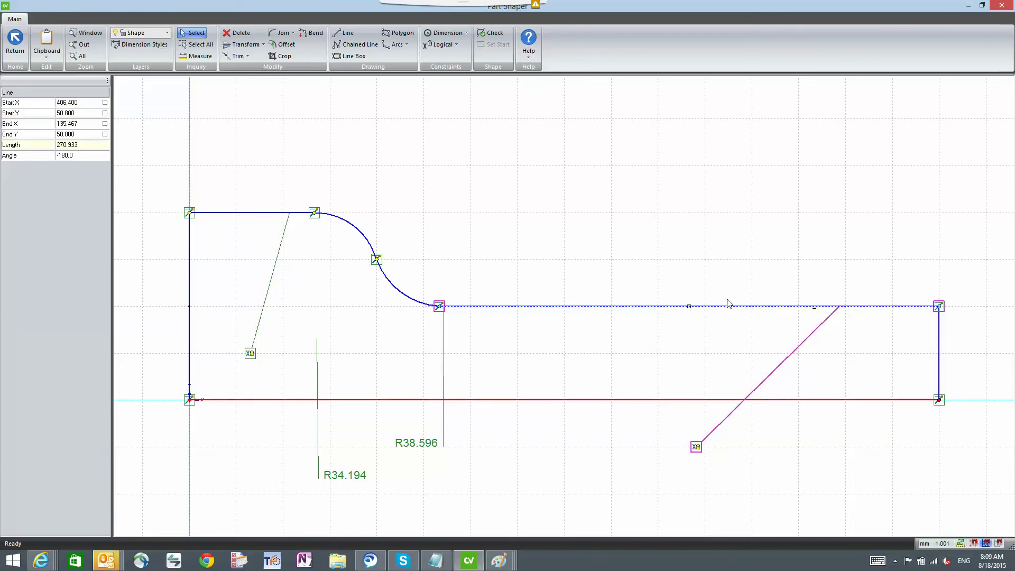
Check the upper arc's End X and center coordinates, then select its R34.194 radius dimension.
{"action": "left_click", "coordinate": [271, 218]}
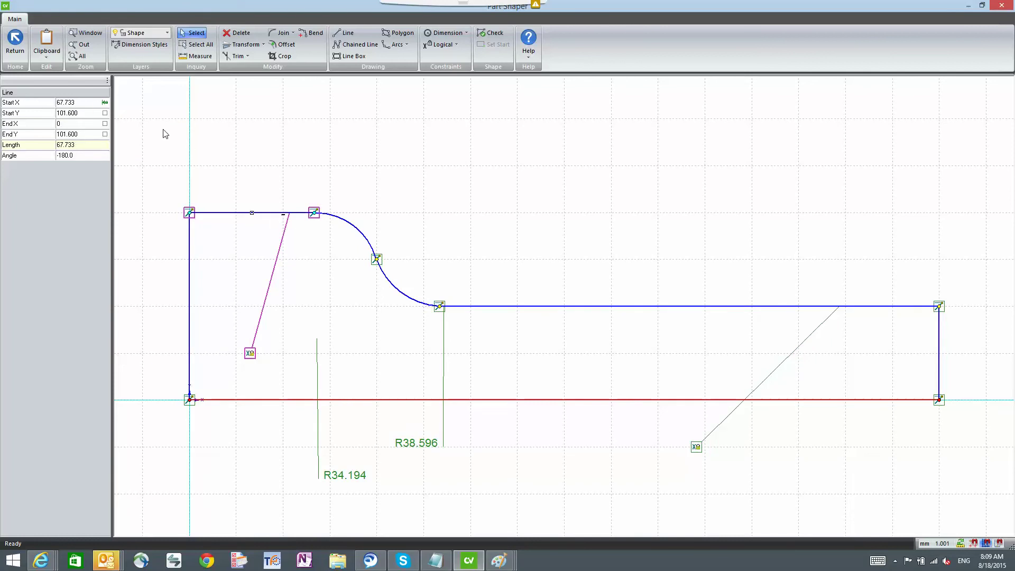
{"action": "left_click", "coordinate": [359, 233]}
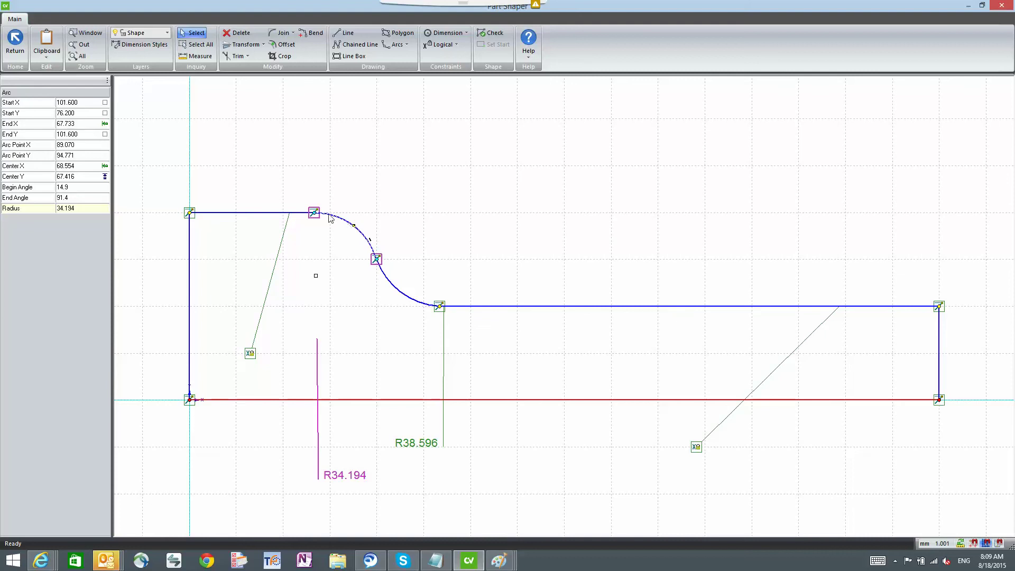
{"action": "left_click", "coordinate": [85, 124]}
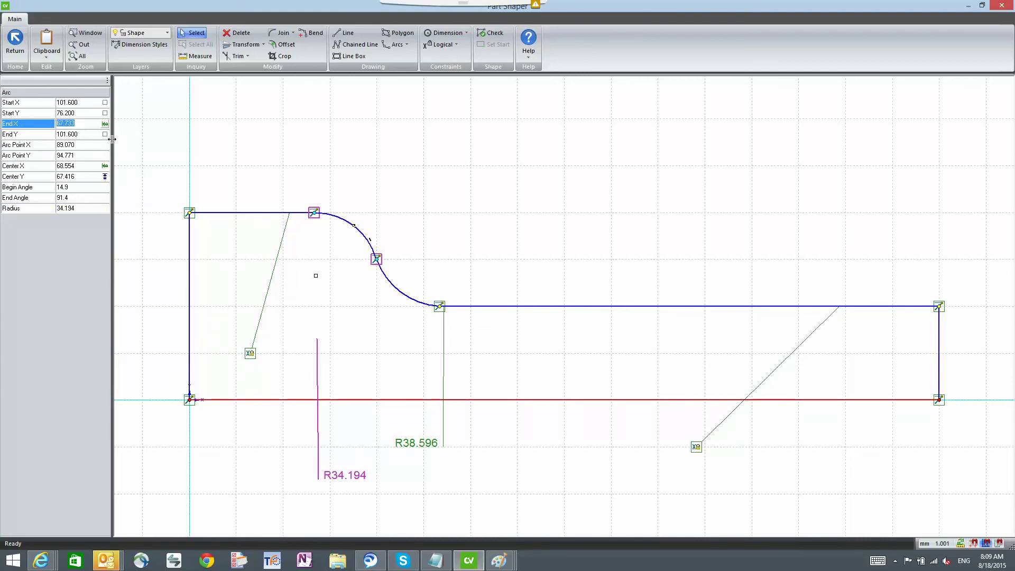
{"action": "left_click", "coordinate": [25, 168]}
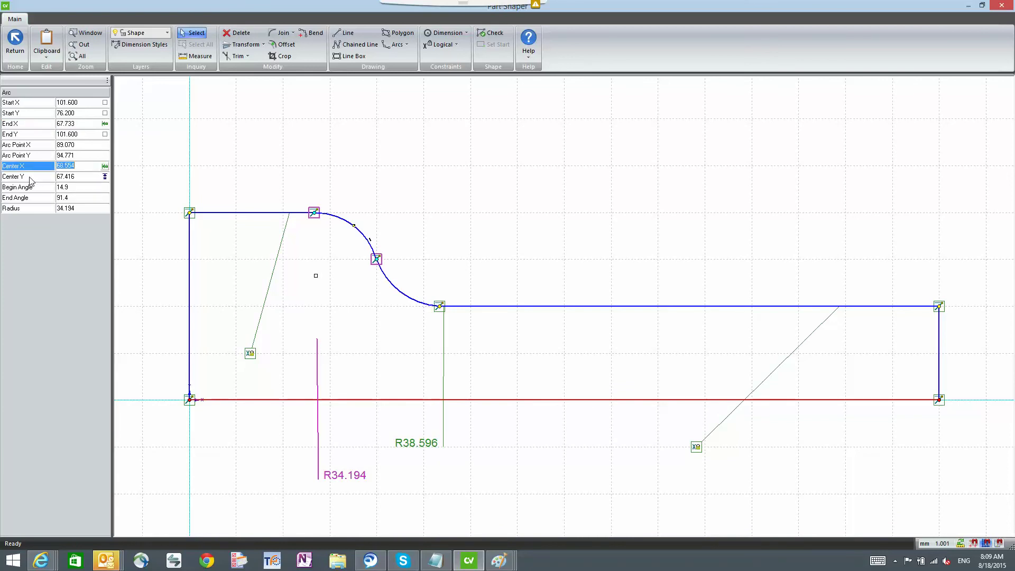
{"action": "left_click", "coordinate": [30, 178]}
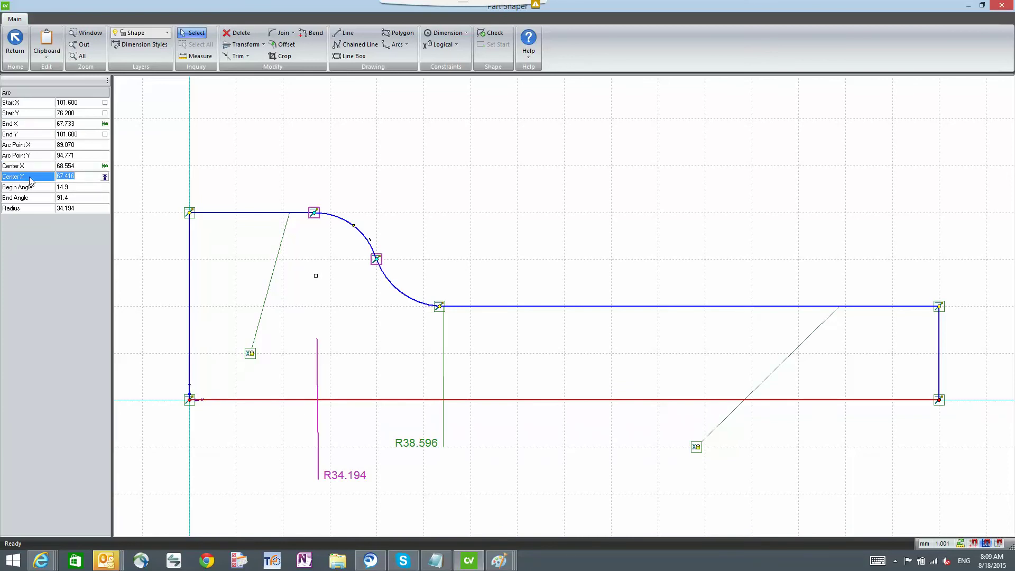
{"action": "left_click", "coordinate": [33, 169]}
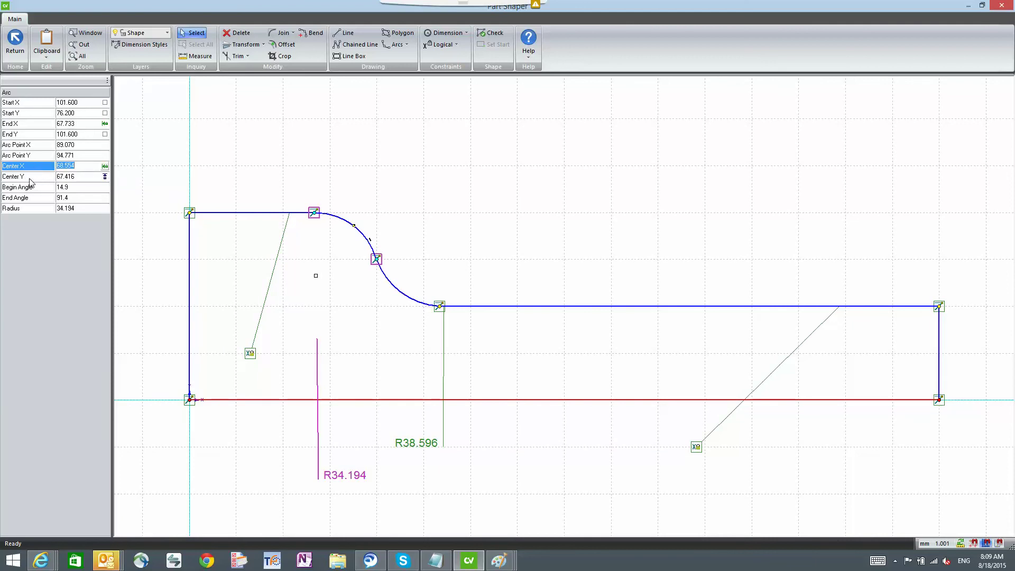
{"action": "left_click", "coordinate": [85, 178]}
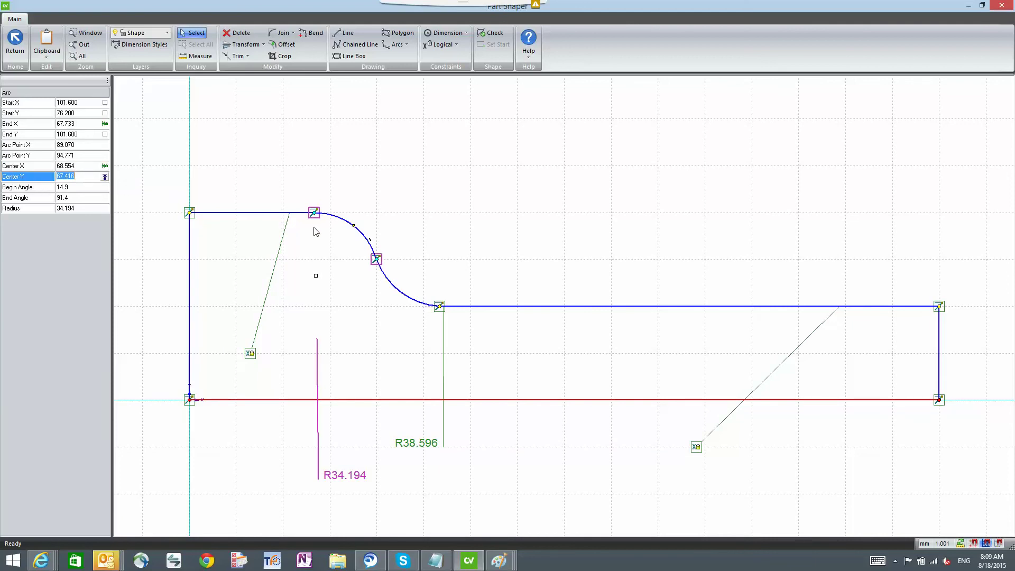
{"action": "left_click", "coordinate": [341, 479]}
{"action": "left_click_drag", "start_coordinate": [341, 478], "coordinate": [344, 480]}
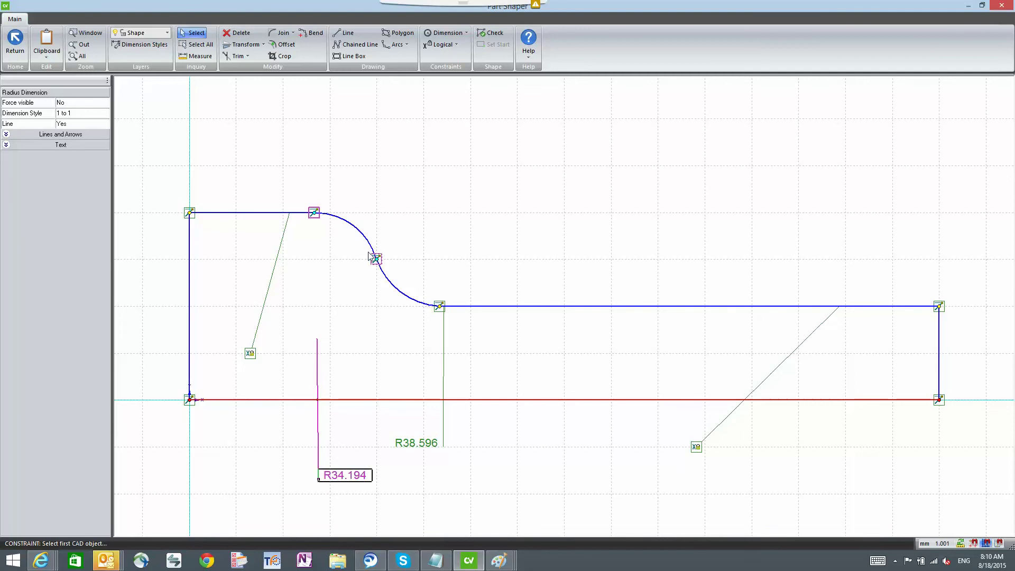
Inspect the lower arc's R38.596 radius, then the ledge line's X-logical constraint.
{"action": "left_click", "coordinate": [405, 297]}
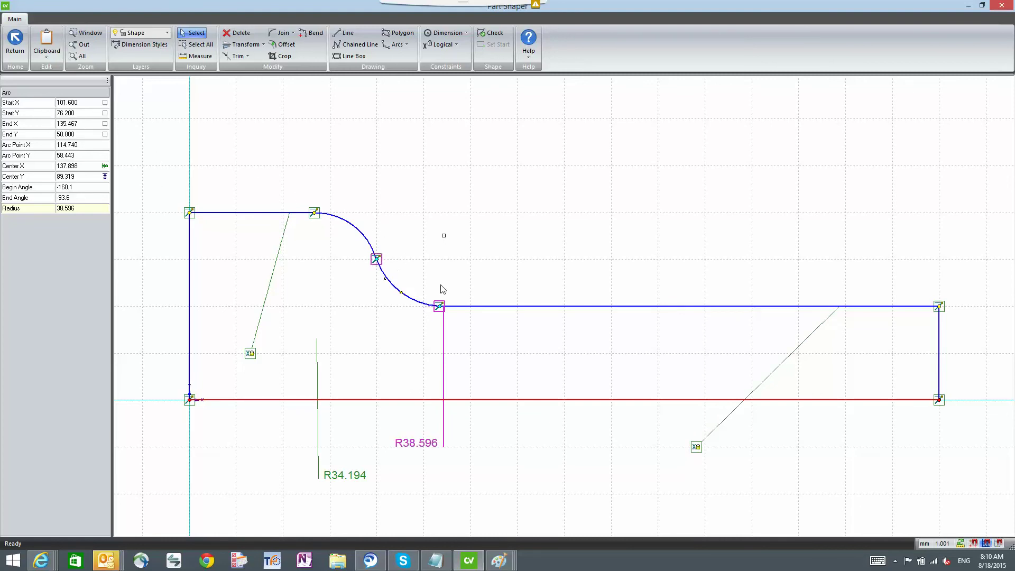
{"action": "left_click", "coordinate": [559, 308]}
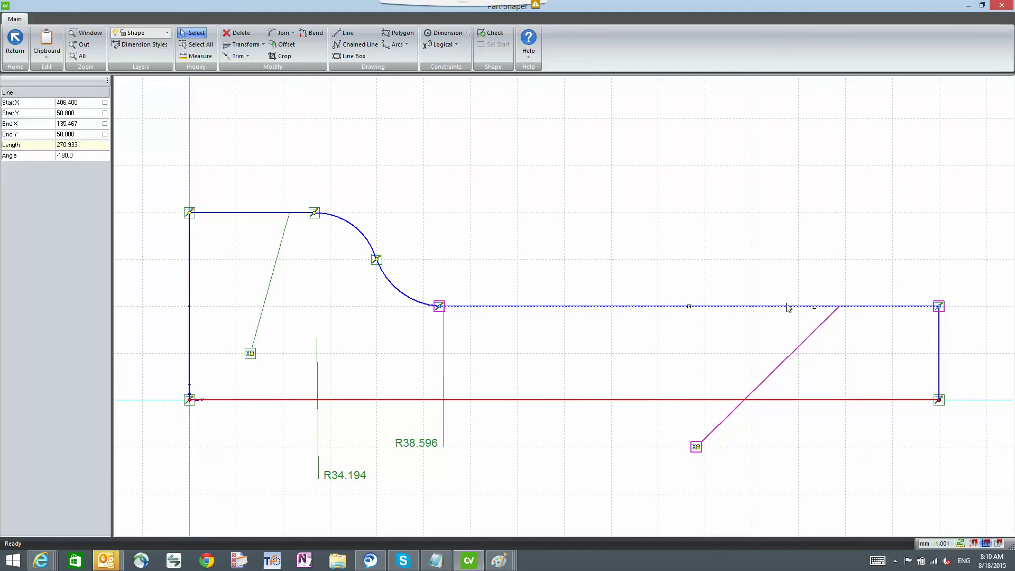
Save the roll-out side shape, close the wizards and Job Properties, and open base cabinet Std Base #1.
{"action": "left_click", "coordinate": [15, 41]}
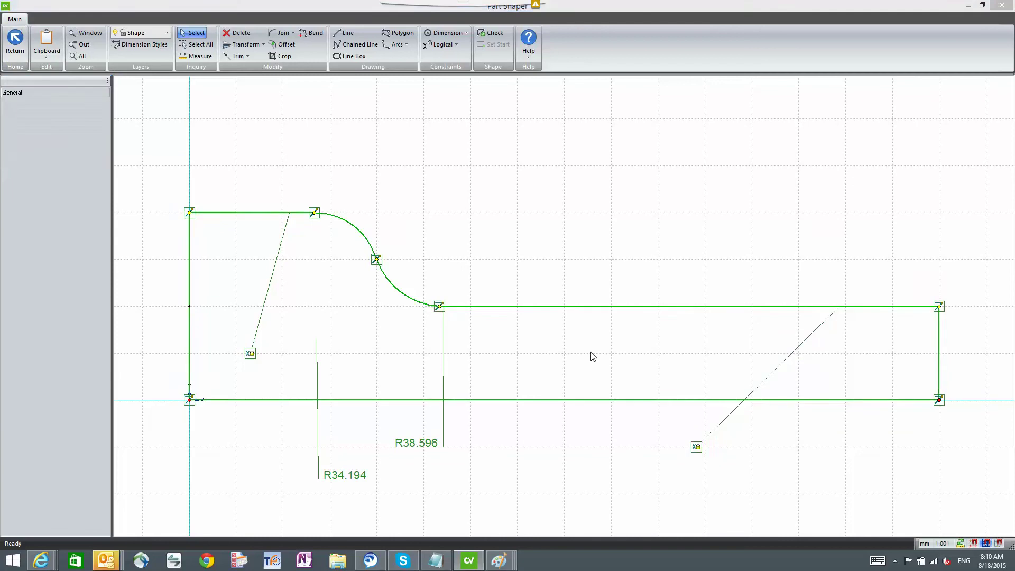
{"action": "left_click", "coordinate": [474, 307]}
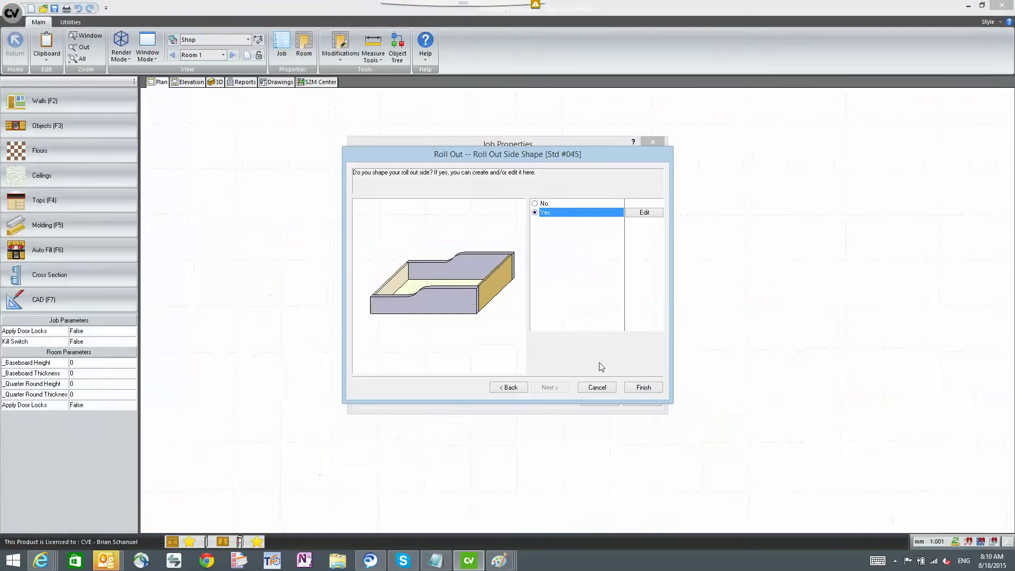
{"action": "left_click", "coordinate": [628, 389]}
{"action": "left_click", "coordinate": [583, 357]}
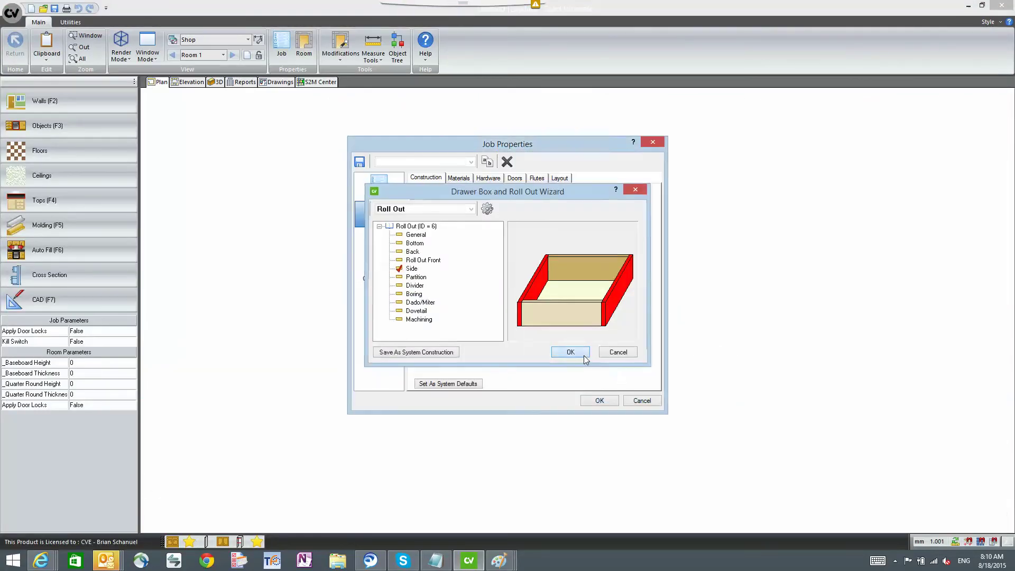
{"action": "left_click", "coordinate": [603, 403]}
{"action": "double_click", "coordinate": [574, 291]}
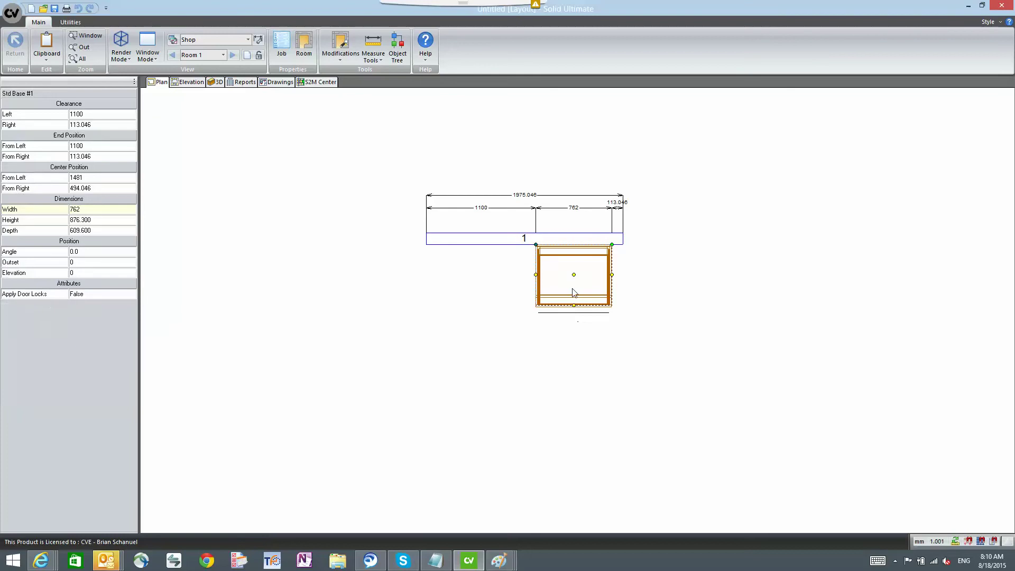